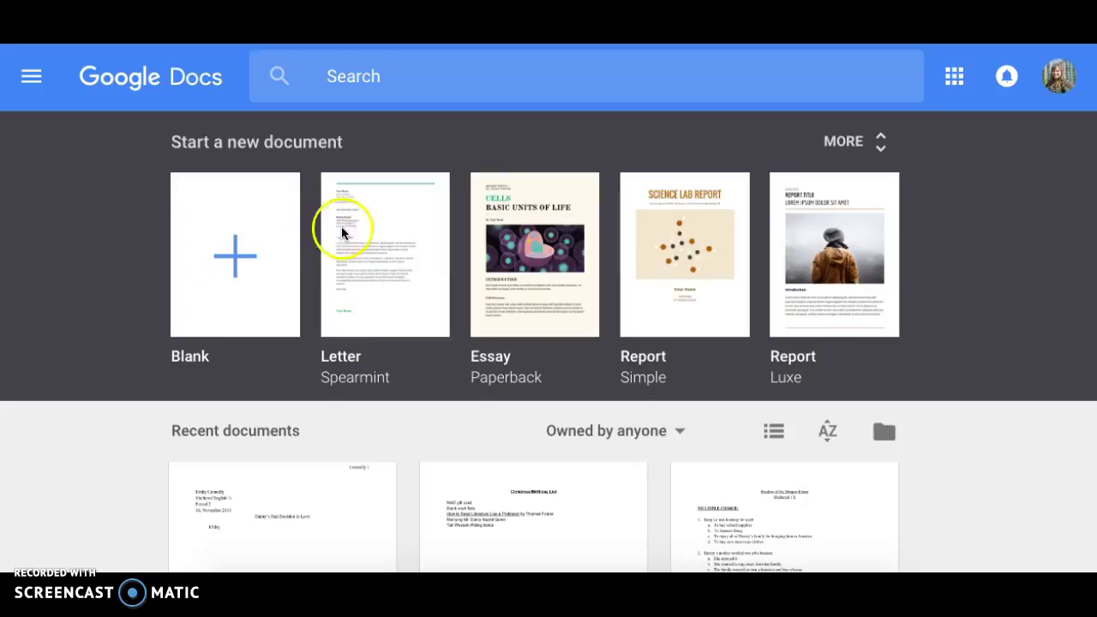
# Create a new blank Google Docs document from the Blank template.
pyautogui.click(238, 239)
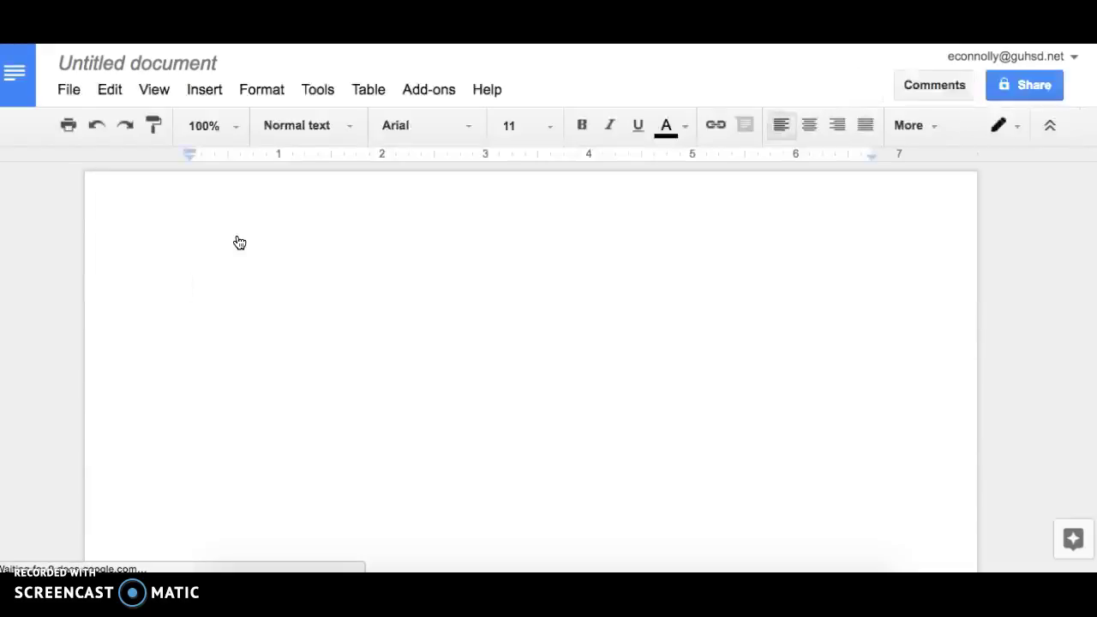
# Rename the document to the student's surname followed by '.Shadow of the Dragon Essay'.
pyautogui.click(171, 60)
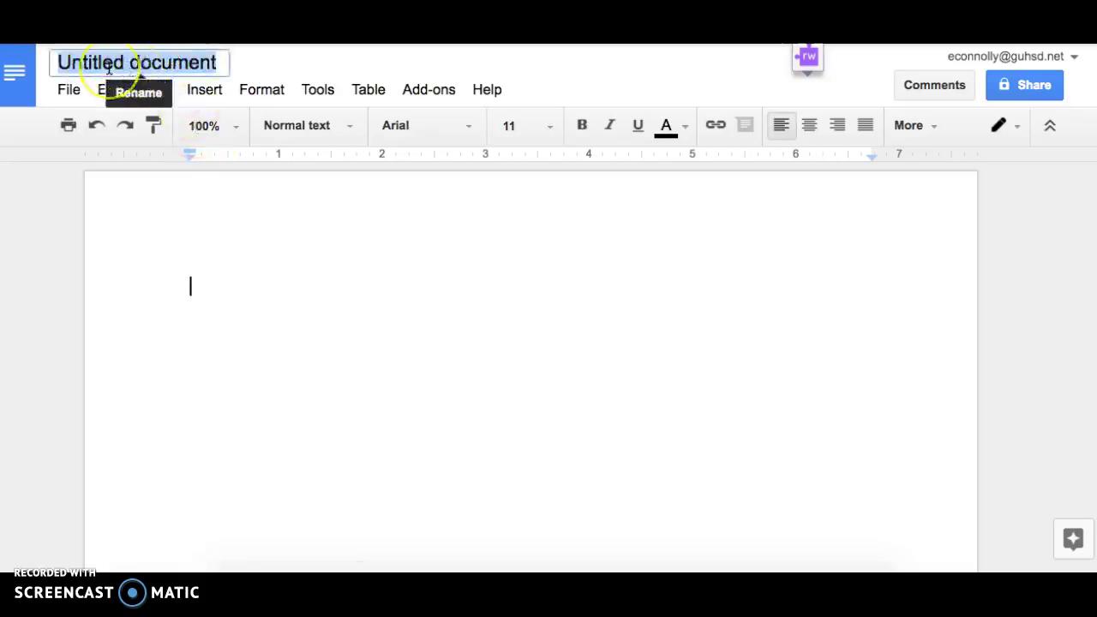
pyautogui.press('BackSpace')
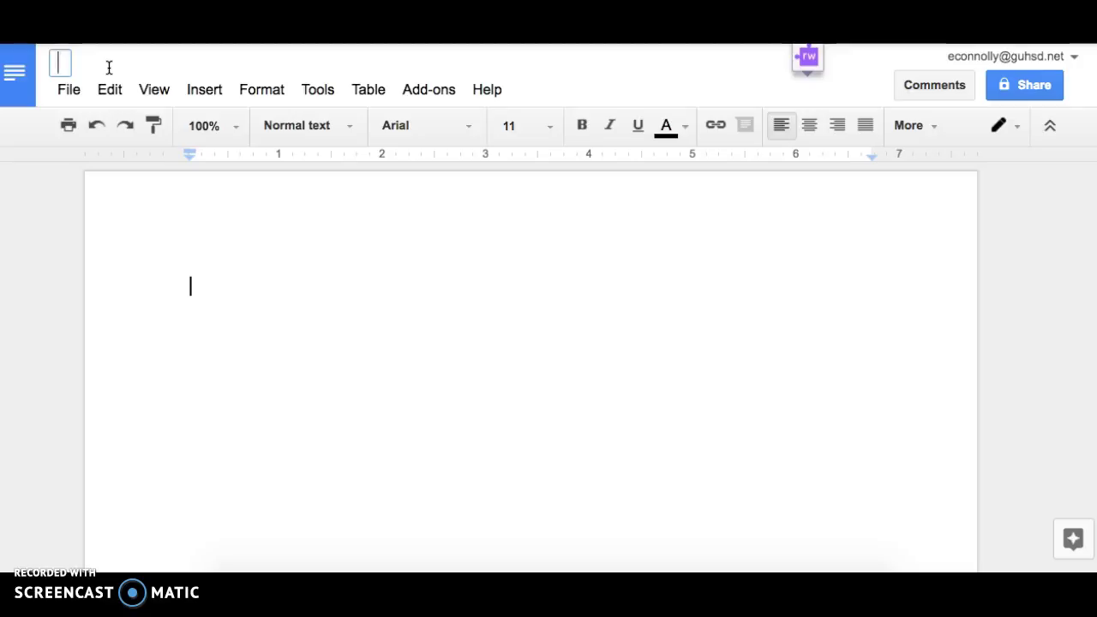
pyautogui.write('B')
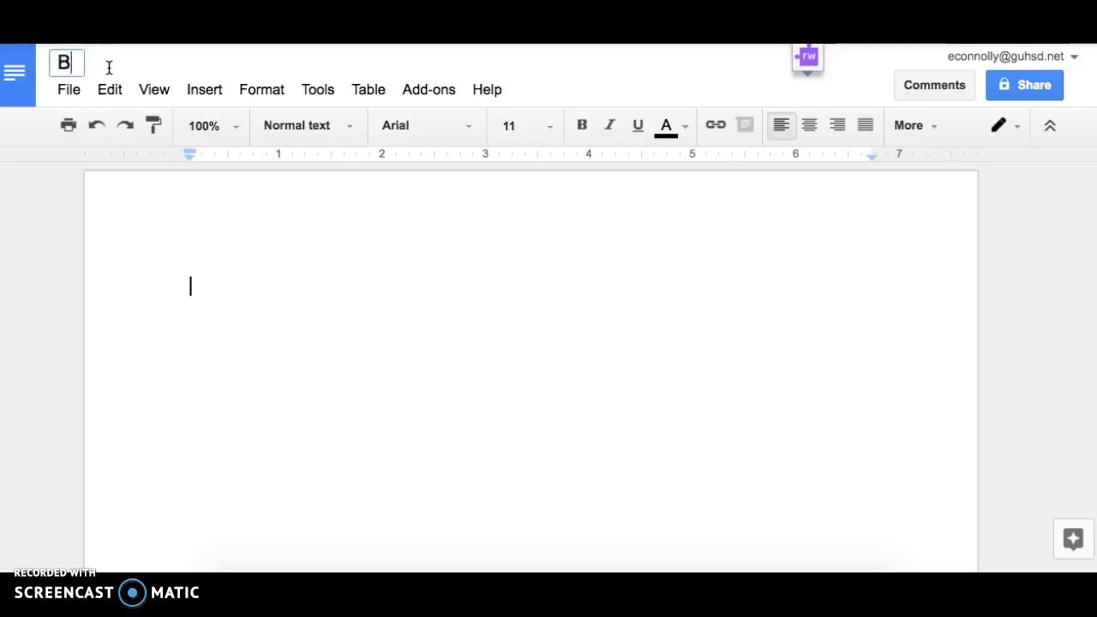
pyautogui.write('rown.Shadow of the Dragon Essay')
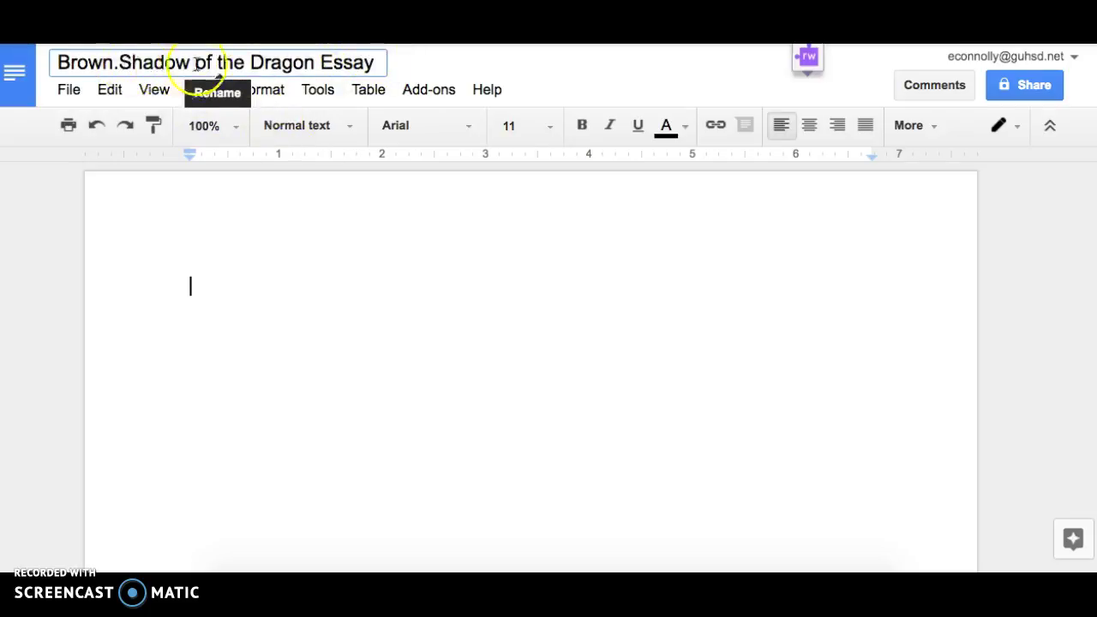
pyautogui.click(402, 347)
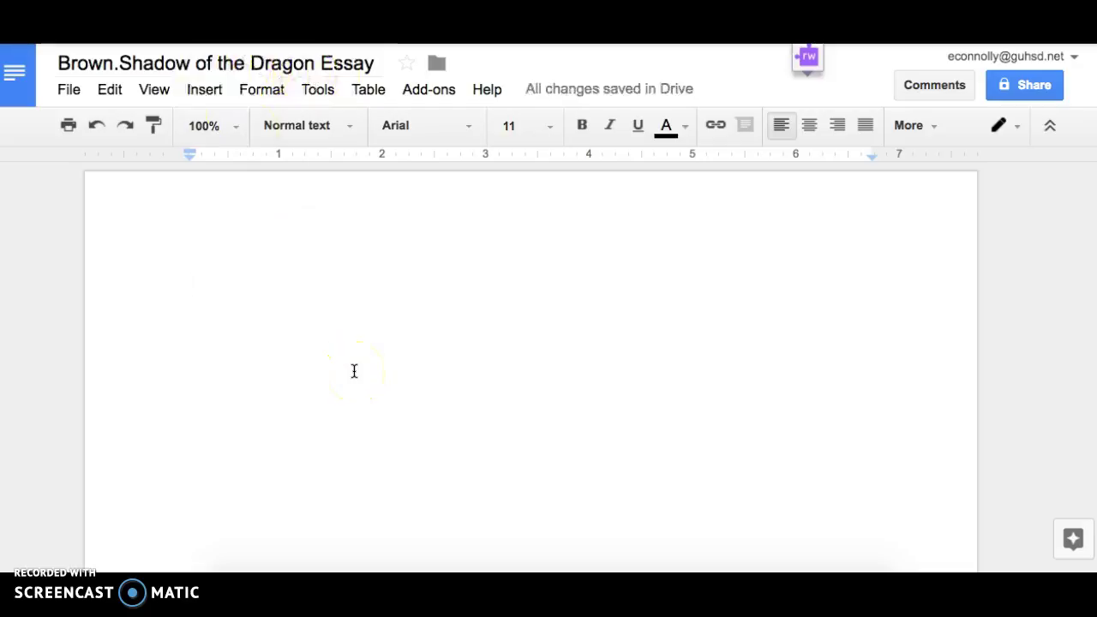
# Switch the document font from Arial 11 to Times New Roman 12.
pyautogui.click(471, 128)
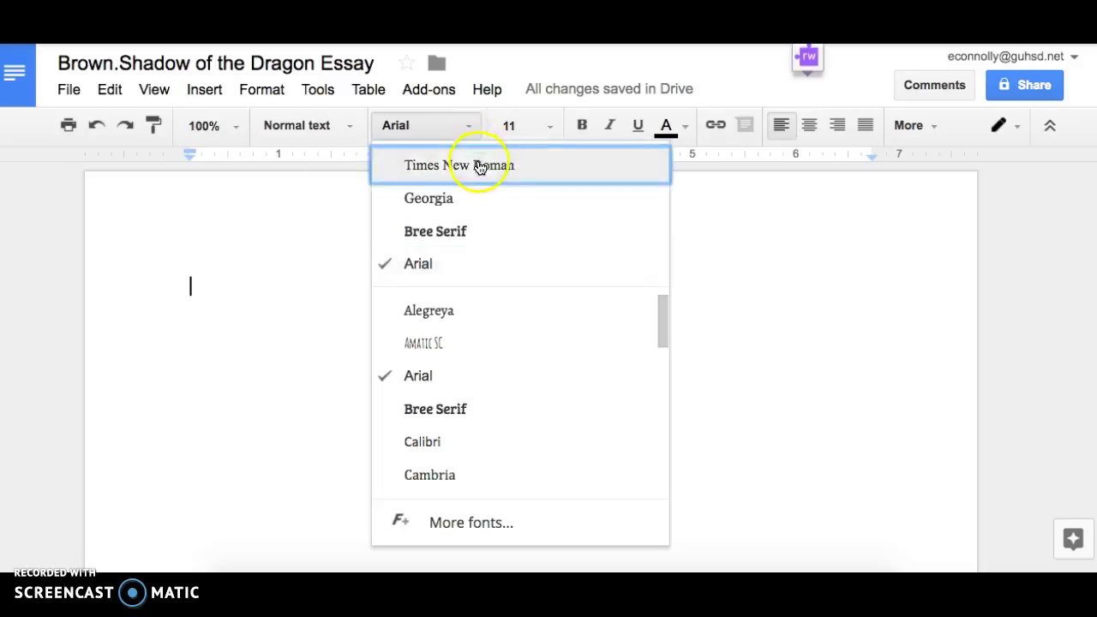
pyautogui.click(480, 166)
pyautogui.click(511, 127)
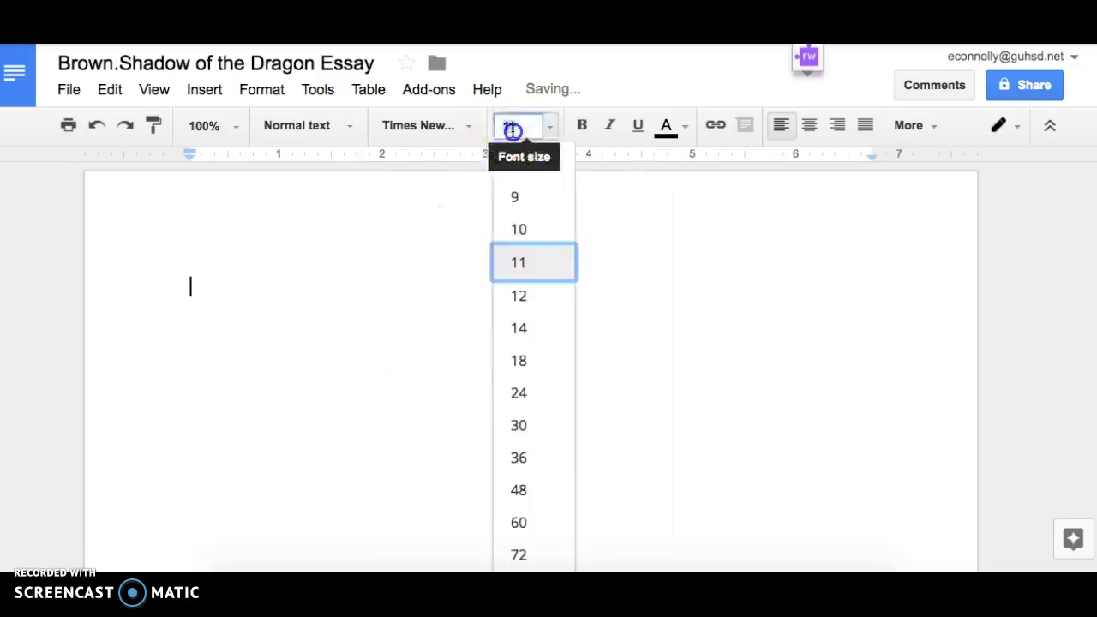
pyautogui.click(531, 298)
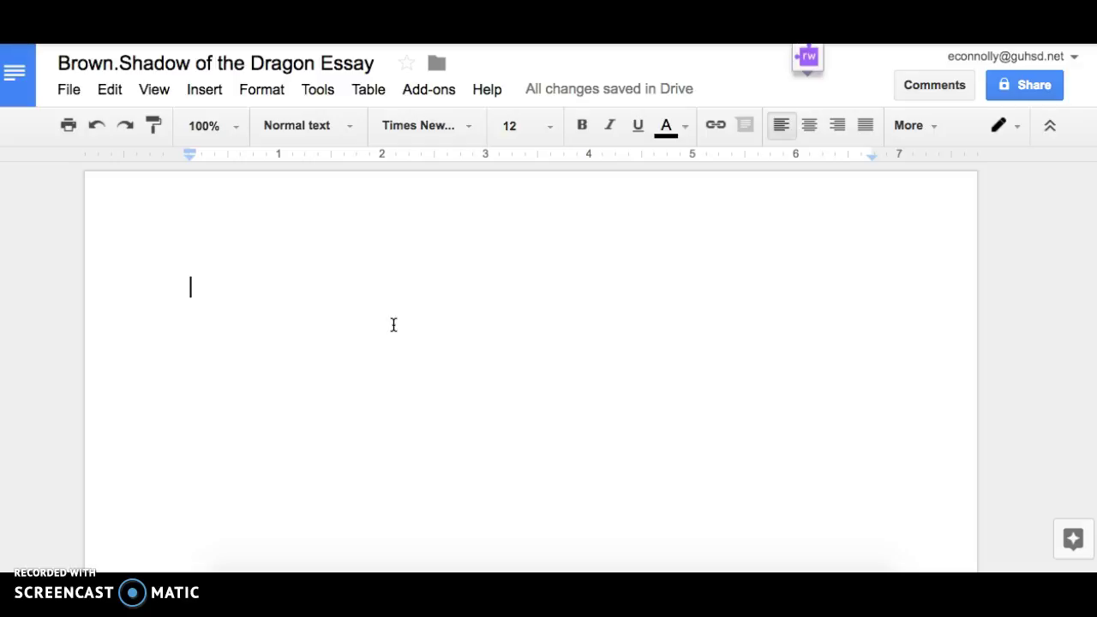
pyautogui.click(379, 313)
# Insert page numbering at the top right of the header, showing 1.
pyautogui.click(206, 92)
pyautogui.moveTo(294, 497)
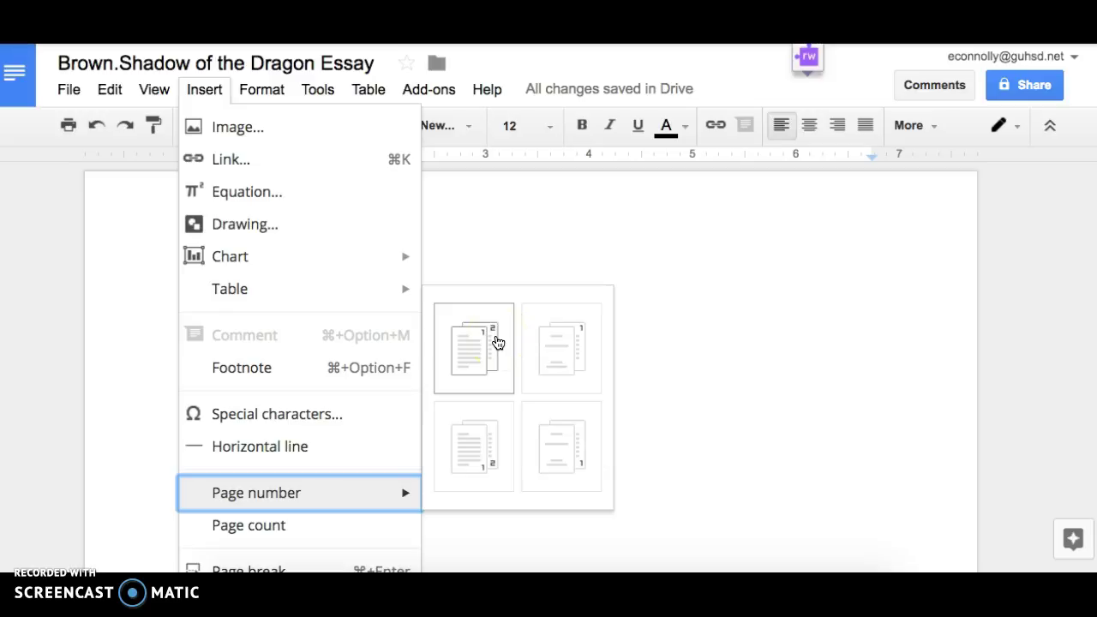
pyautogui.click(497, 343)
pyautogui.click(510, 335)
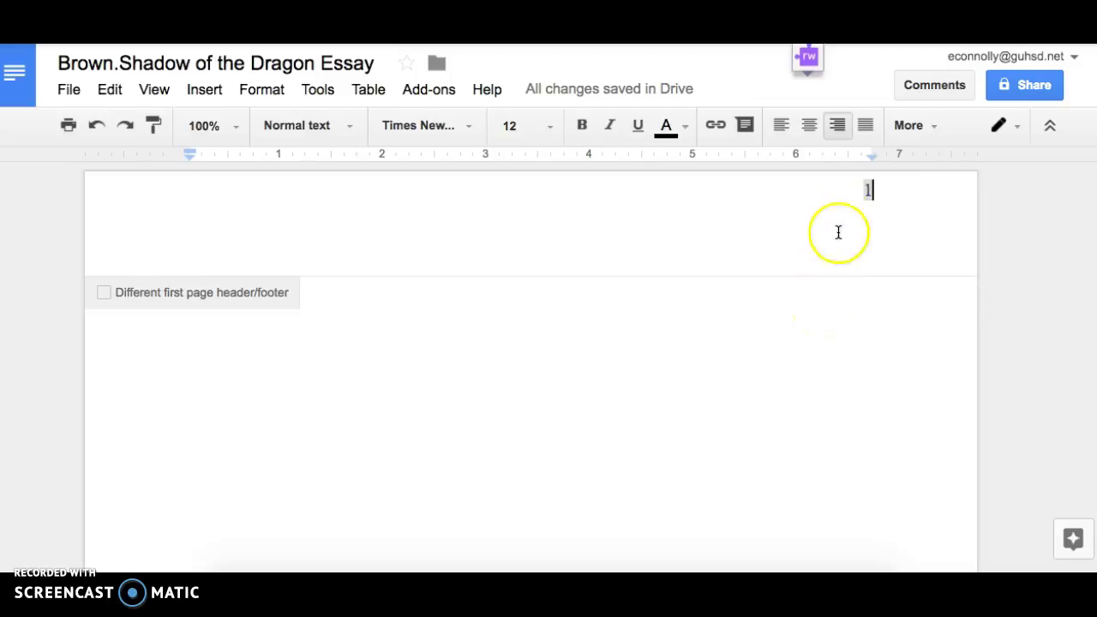
# Put the student's surname before the header's page number 1 for the MLA running head.
pyautogui.click(862, 190)
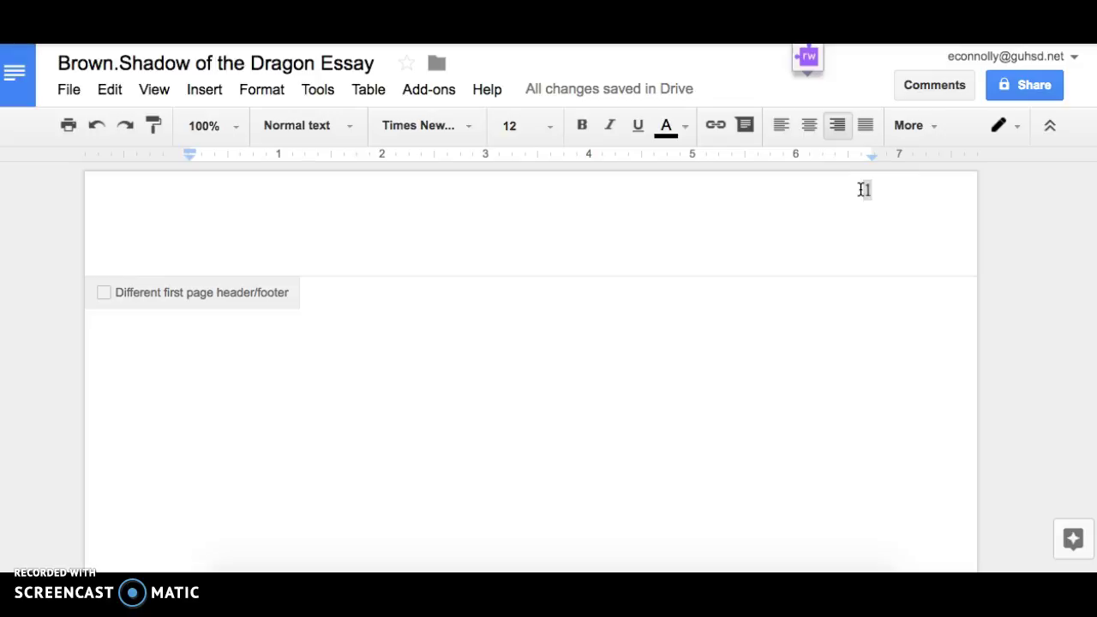
pyautogui.write('Brown')
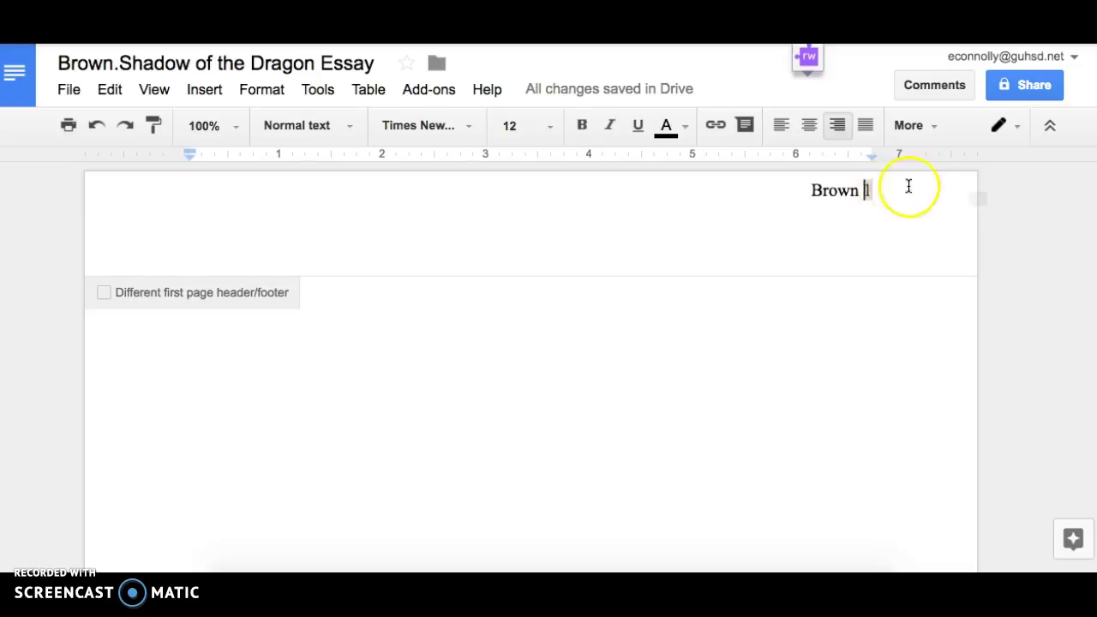
pyautogui.click(492, 419)
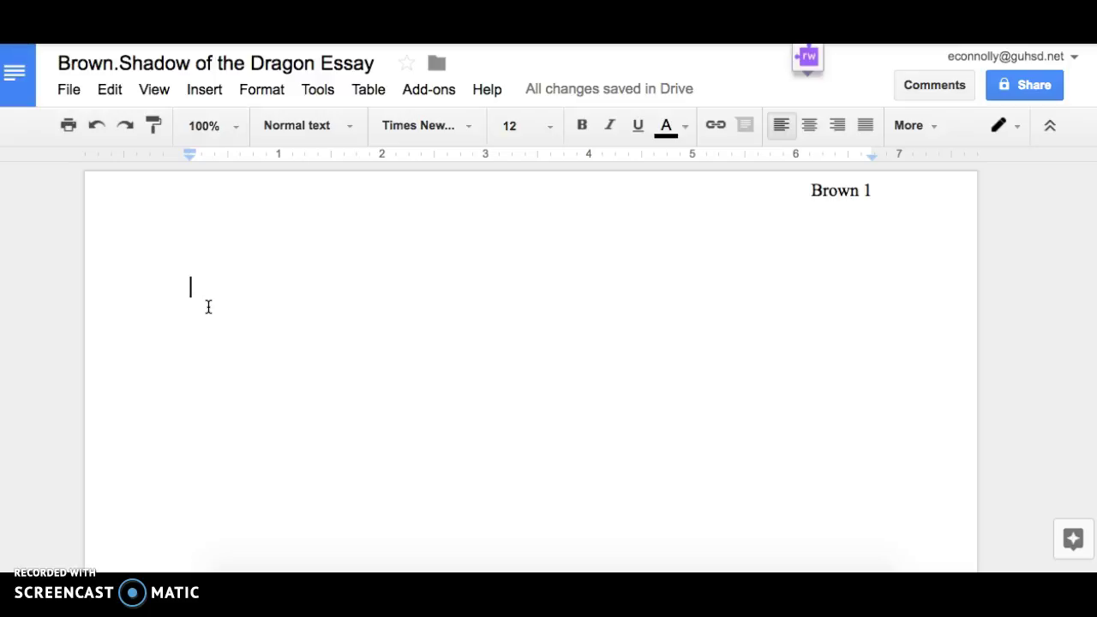
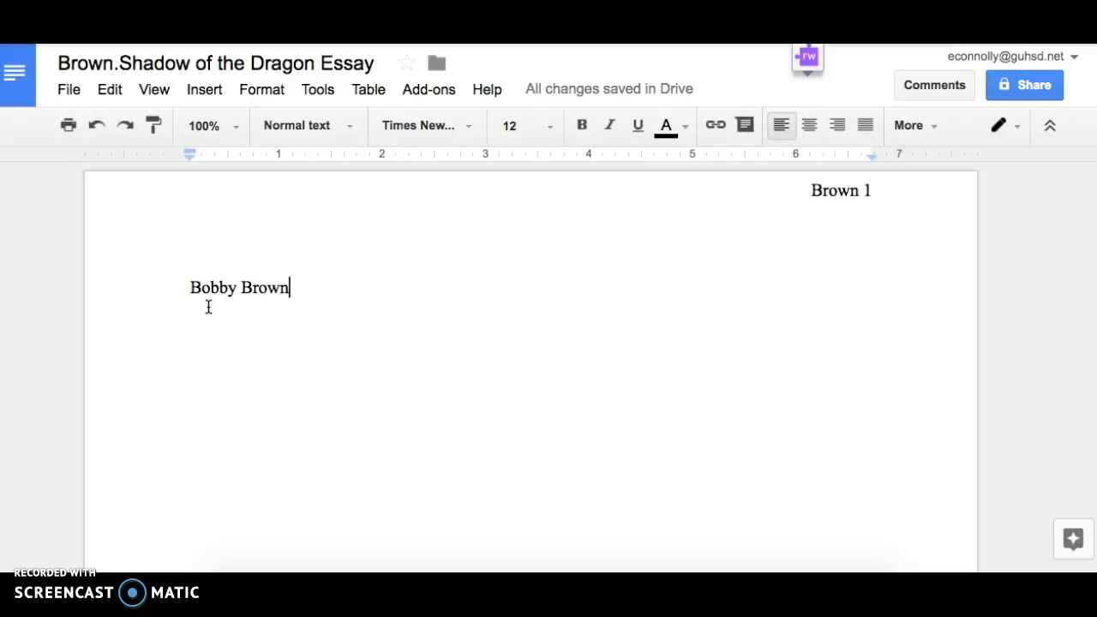
# Type the student's full name and 'English 9' as the first heading lines.
pyautogui.press('Return')
pyautogui.write('English ')
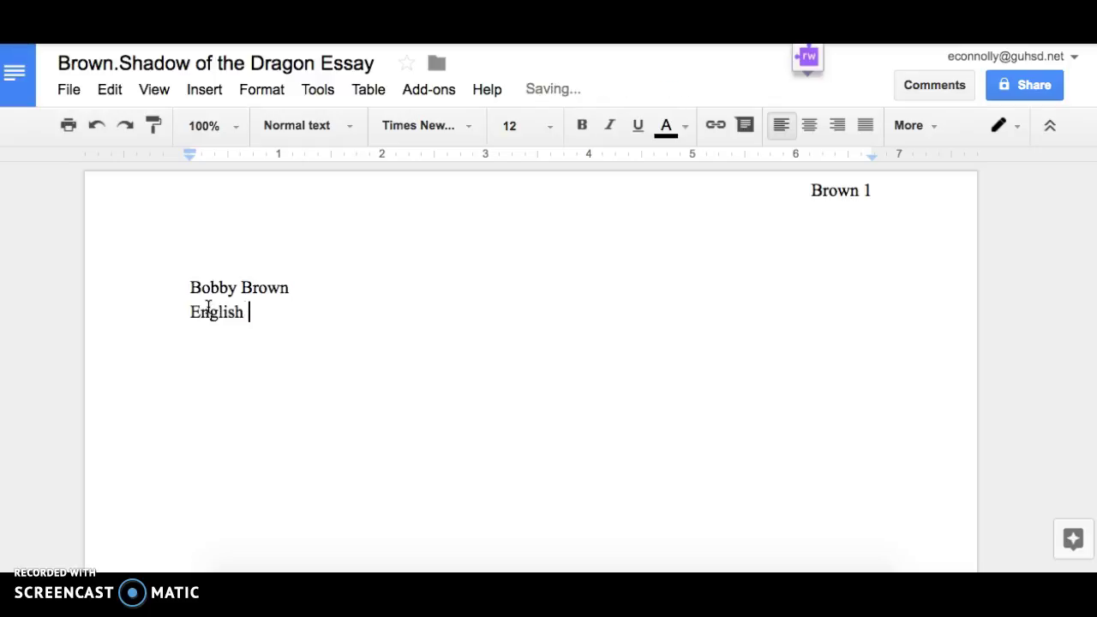
pyautogui.write('9')
pyautogui.press('Return')
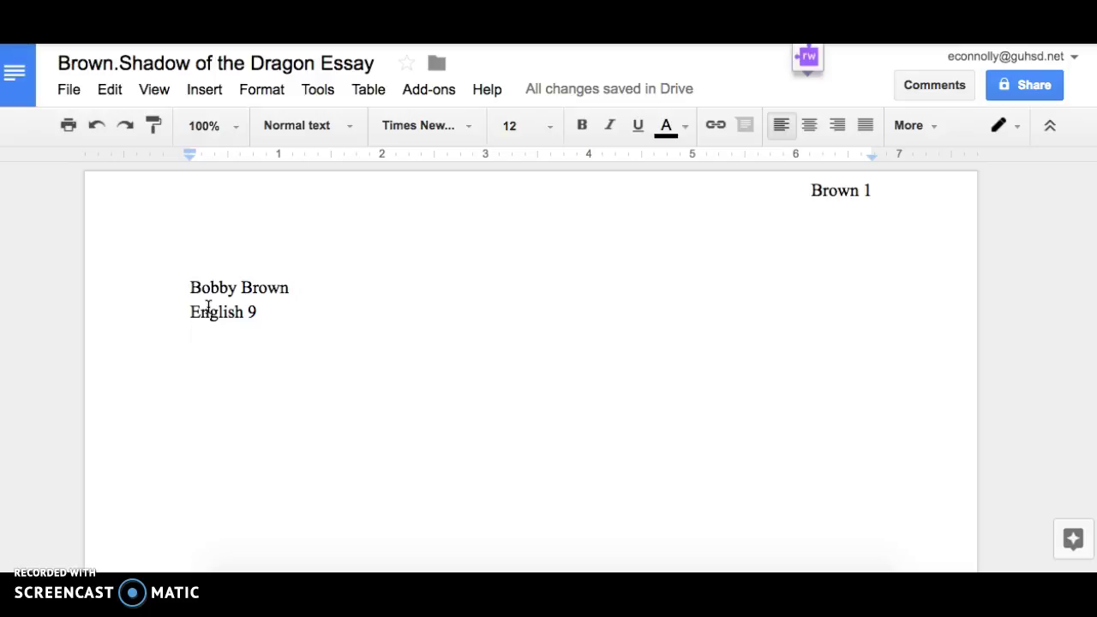
# Add the 'Period' and '17, November 2016' heading lines, then start a new line.
pyautogui.press('Return')
pyautogui.write('Period')
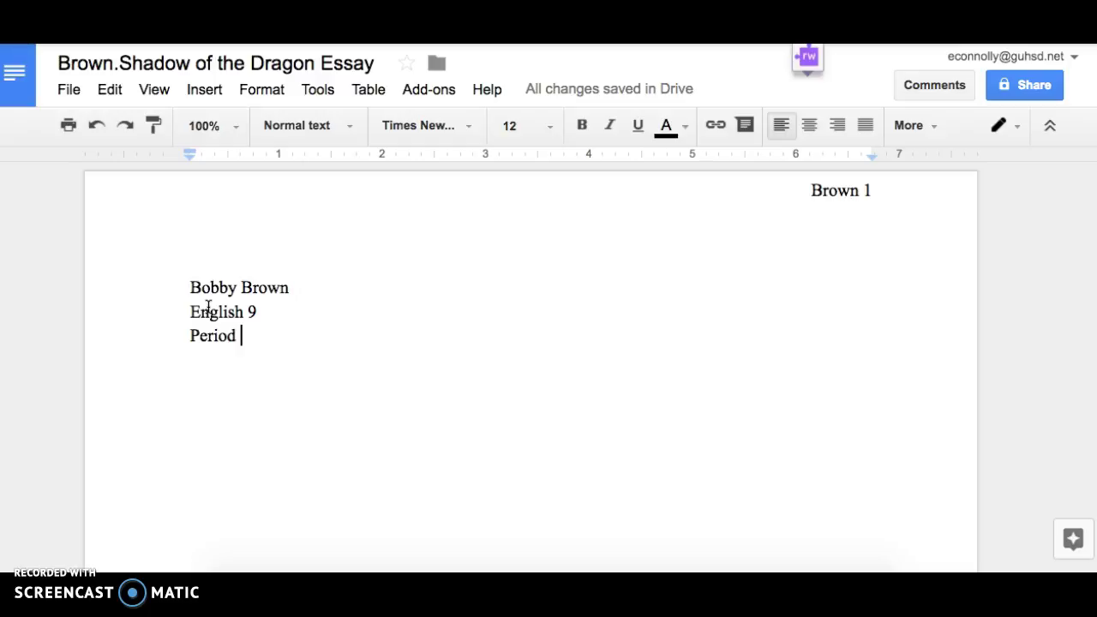
pyautogui.press('Return')
pyautogui.write('17')
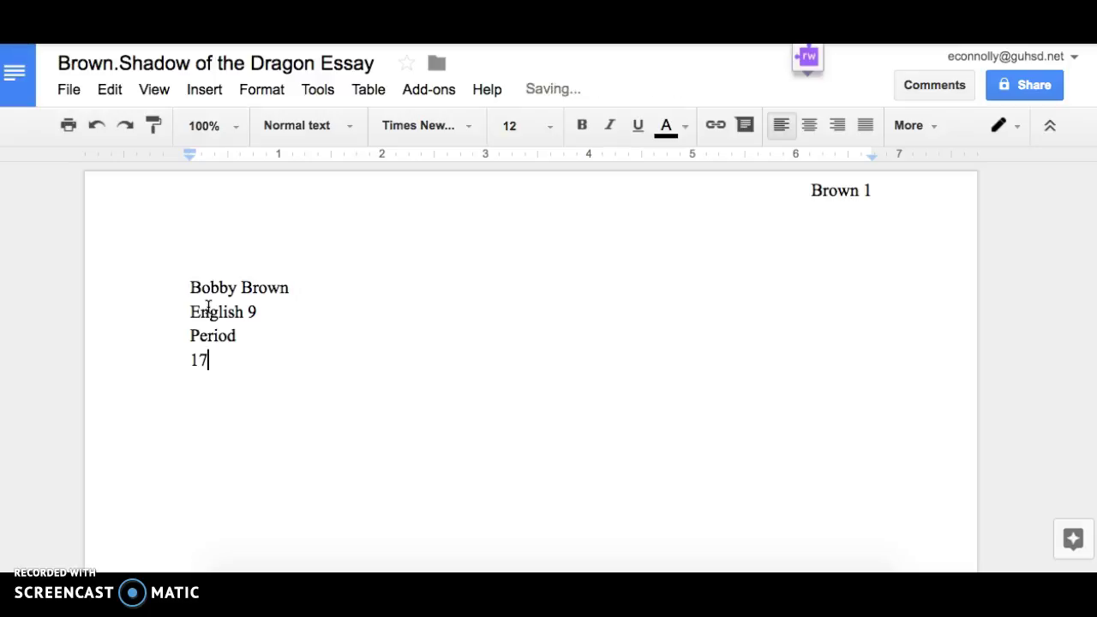
pyautogui.write(', November')
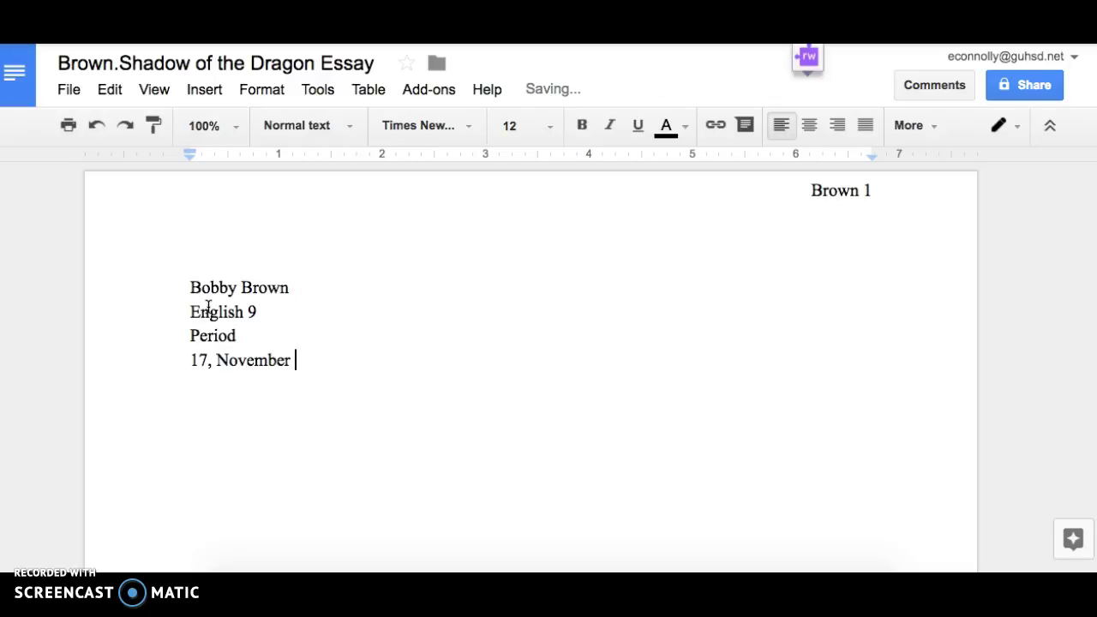
pyautogui.write(' 2016')
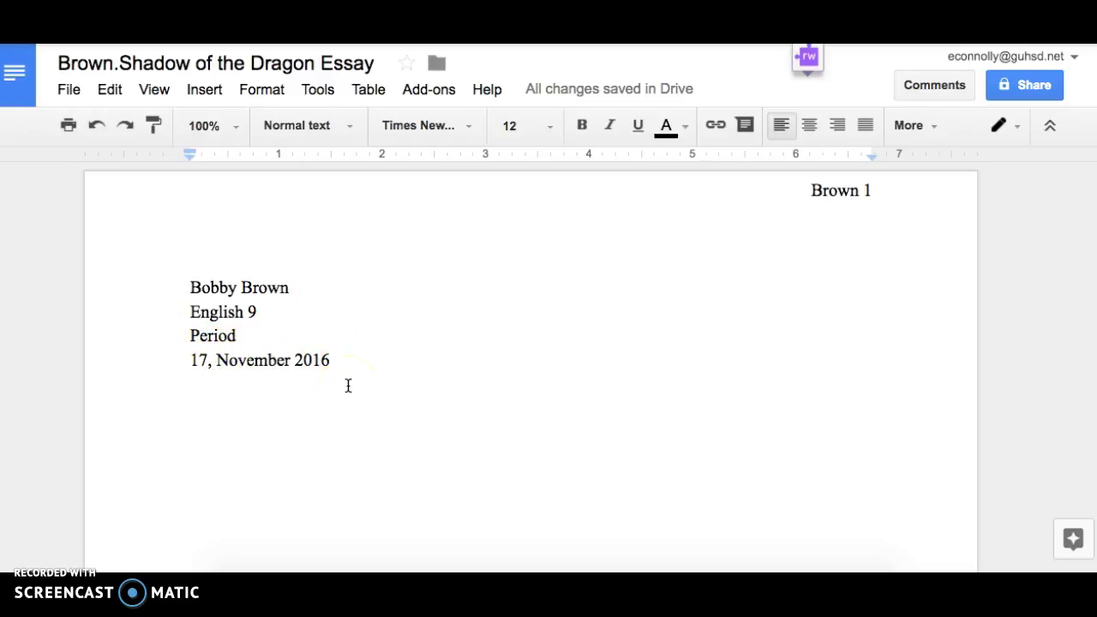
pyautogui.press('Return')
# Add the centered title 'Danny's Heartbreak' with a new line below it.
pyautogui.click(807, 132)
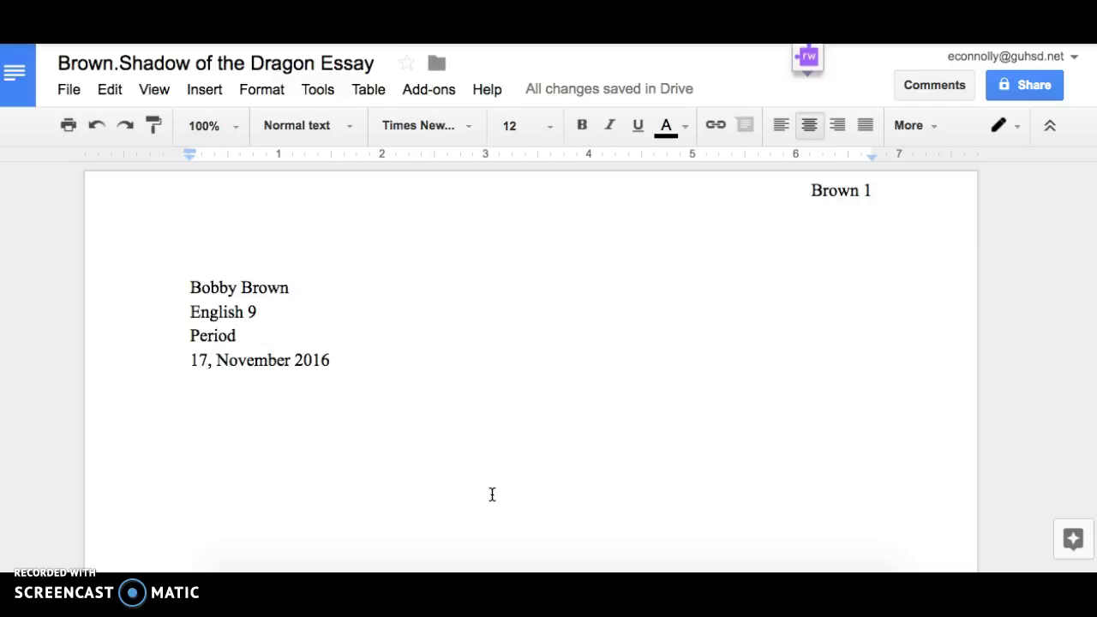
pyautogui.write("Danny's Heartbreak")
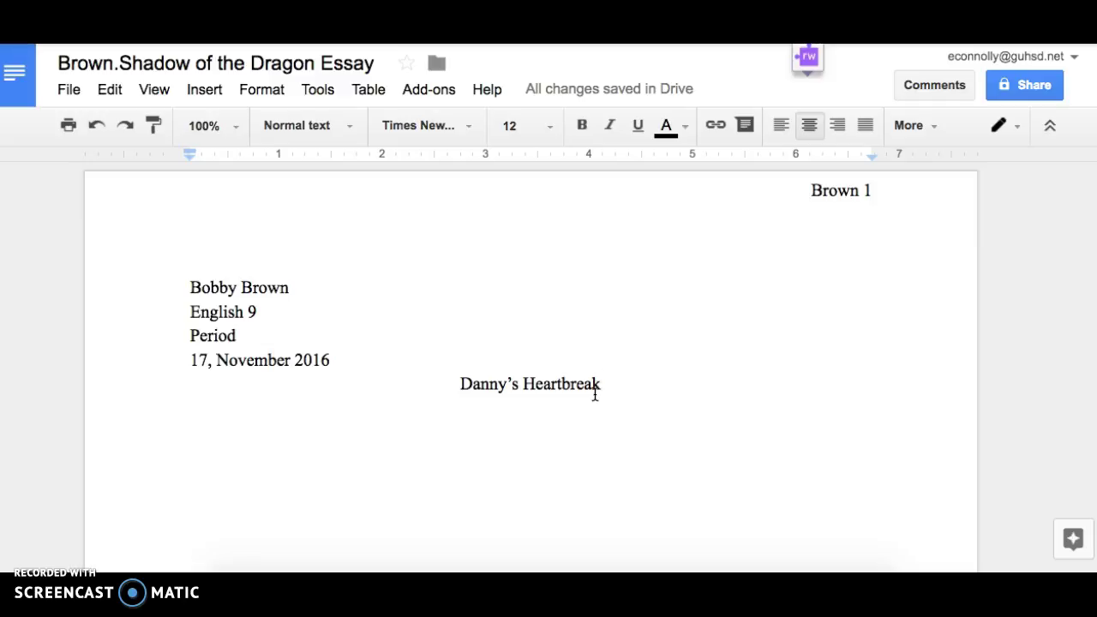
pyautogui.click(608, 458)
pyautogui.click(634, 532)
pyautogui.press('Return')
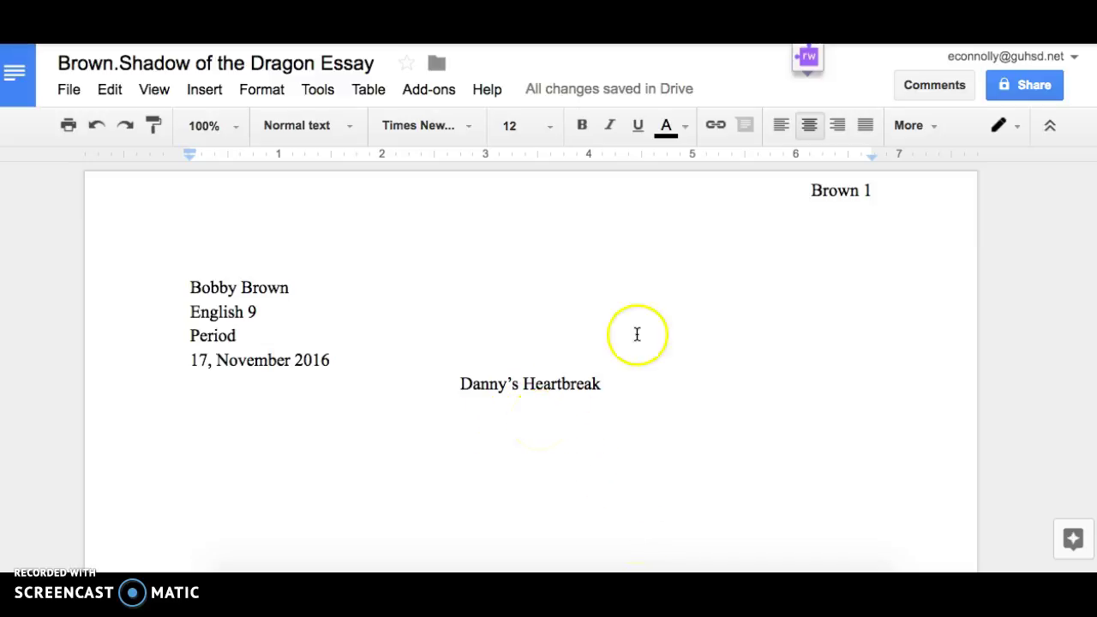
# Left-align the empty line below the title for the body text.
pyautogui.click(783, 123)
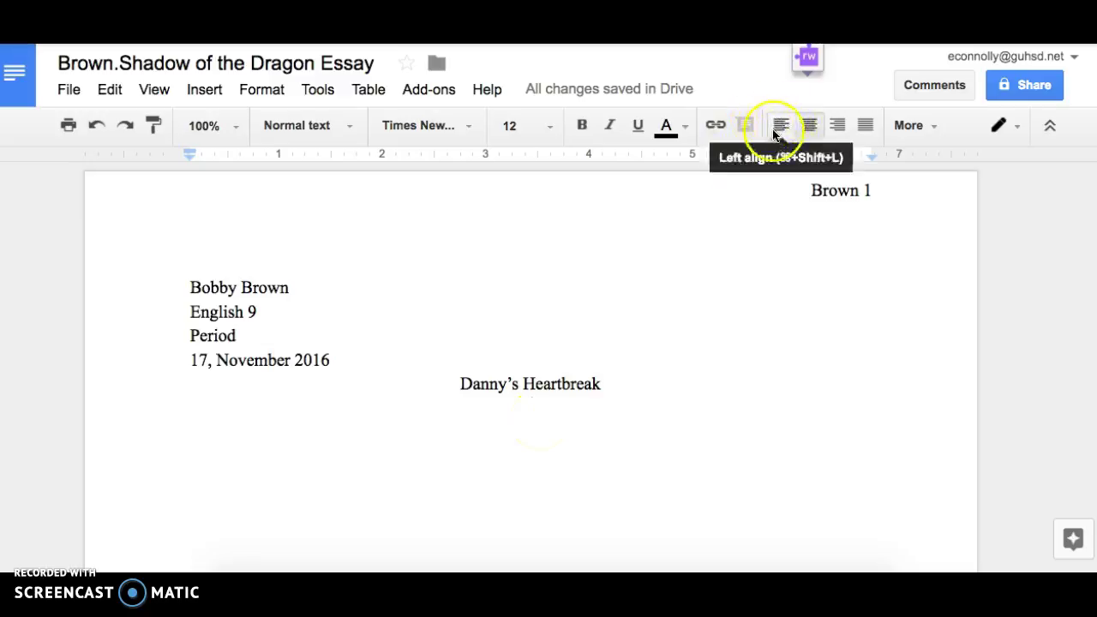
pyautogui.click(776, 129)
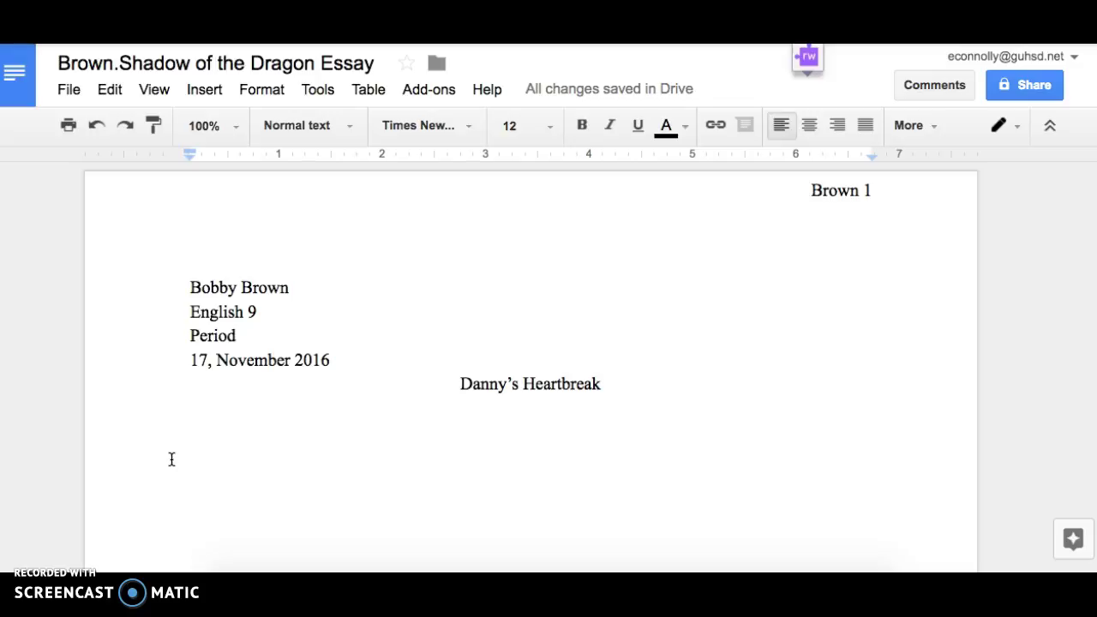
pyautogui.click(279, 465)
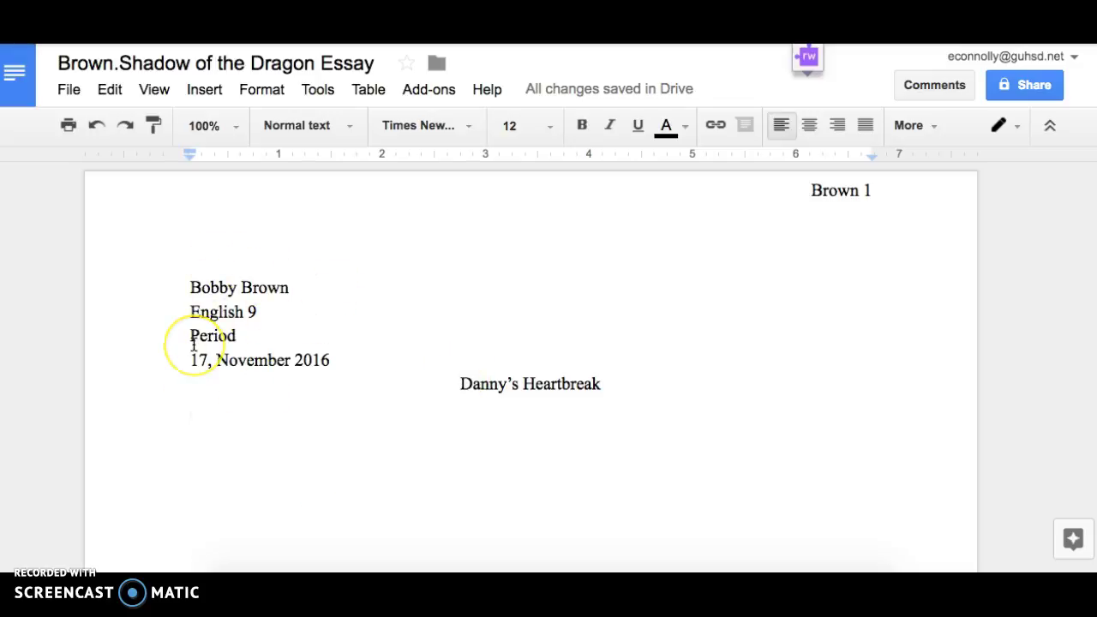
# Select the title 'Danny's Heartbreak' together with the empty line below it.
pyautogui.click(451, 385)
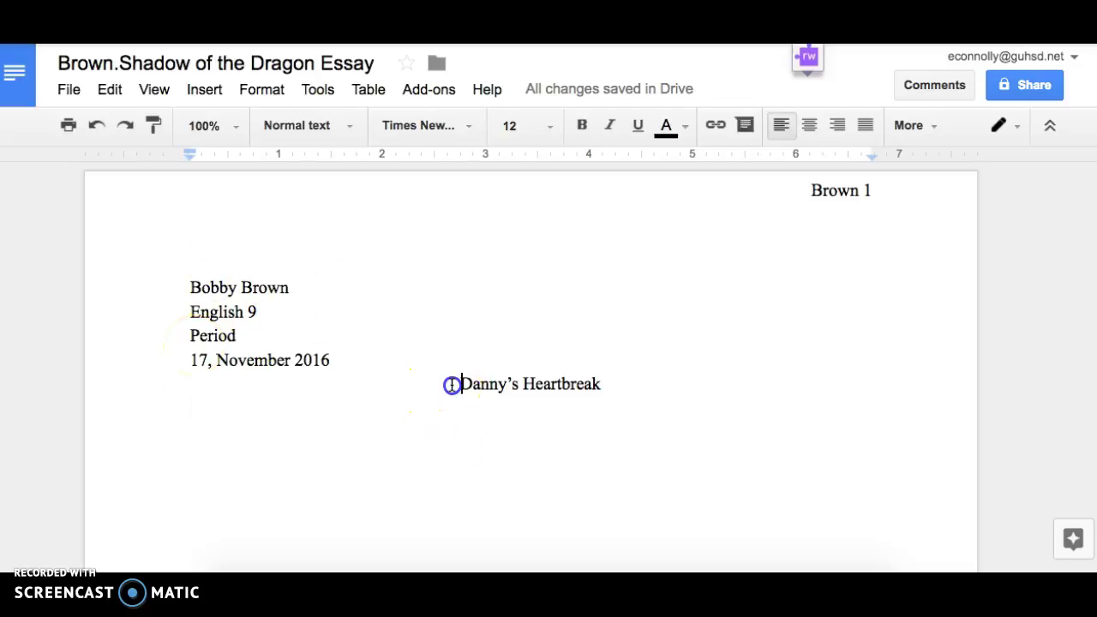
pyautogui.click(452, 385)
pyautogui.click(461, 384)
pyautogui.click(463, 384)
pyautogui.moveTo(461, 384); pyautogui.dragTo(617, 410)
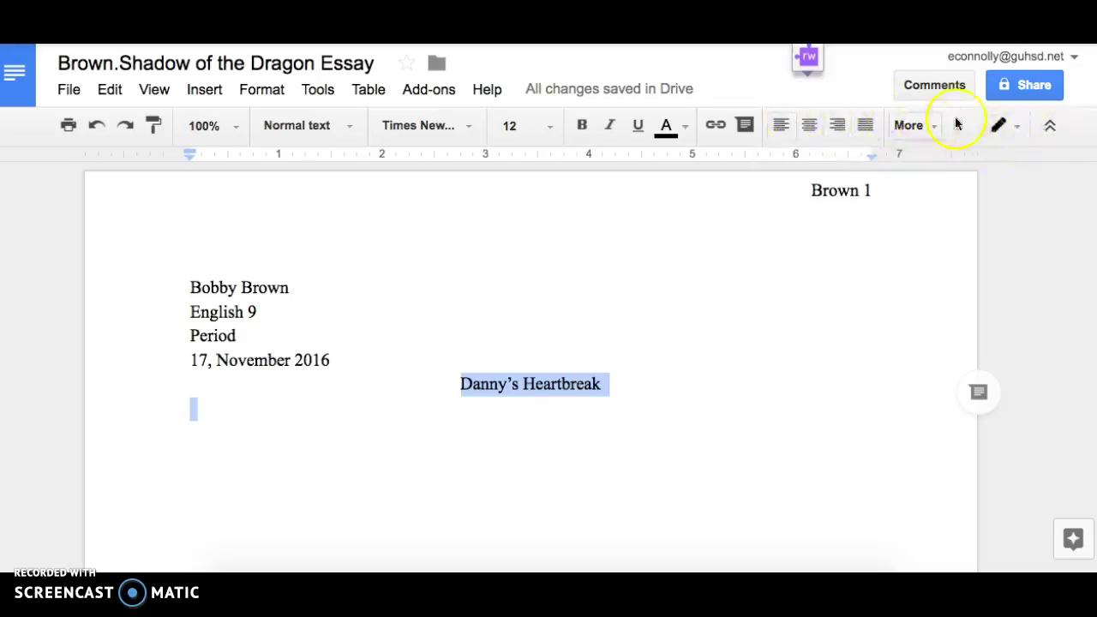
# Apply Double line spacing to the title and the empty line beneath it.
pyautogui.click(925, 132)
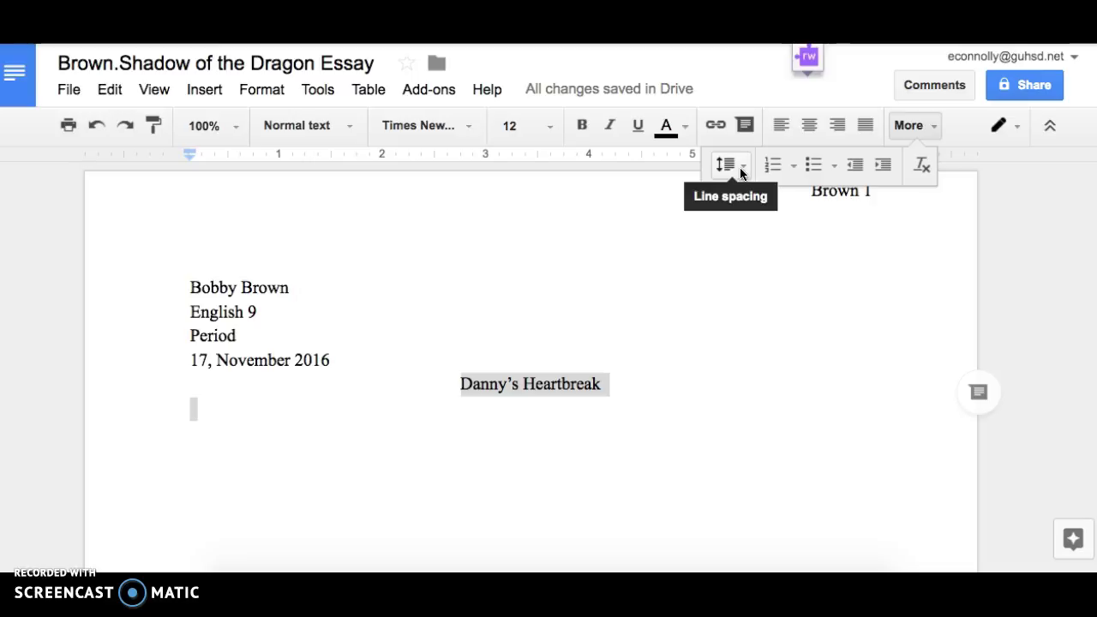
pyautogui.click(742, 172)
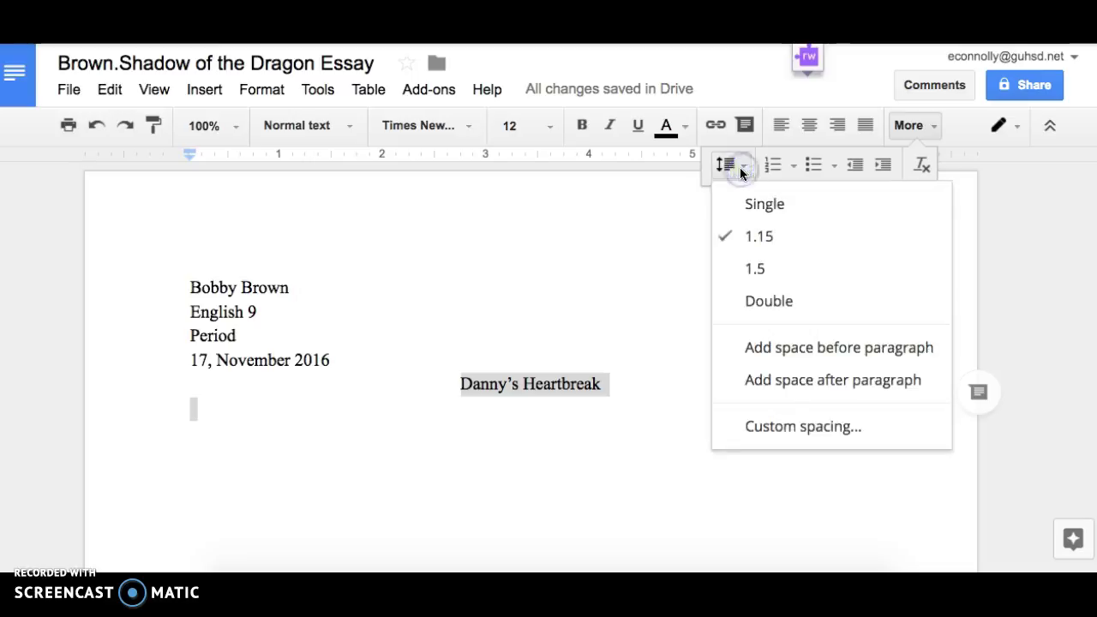
pyautogui.click(817, 309)
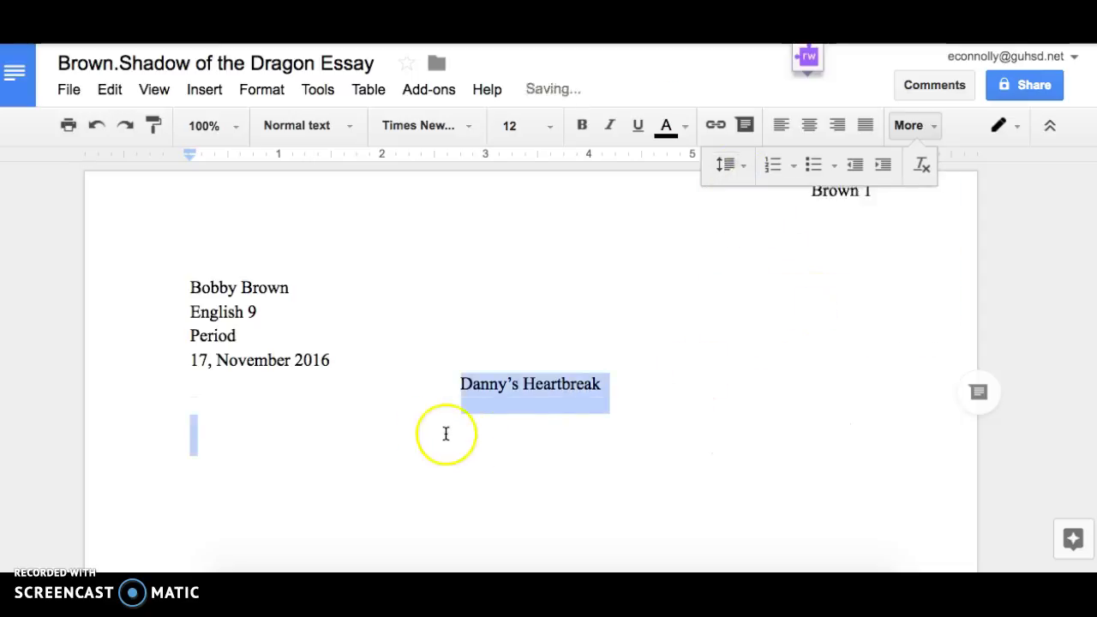
pyautogui.click(464, 452)
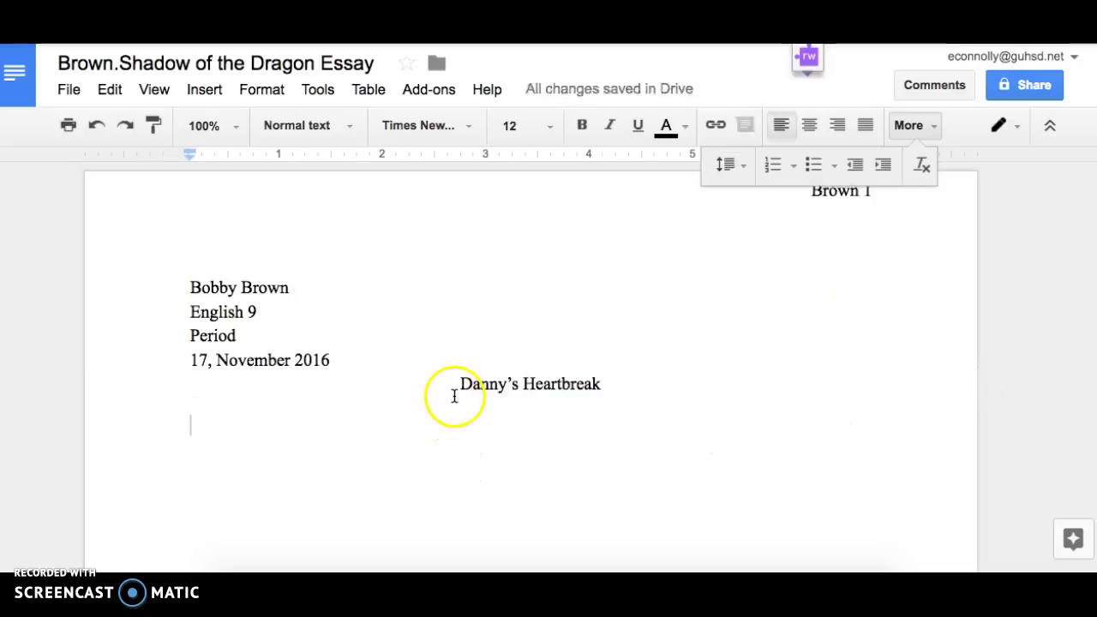
pyautogui.moveTo(455, 384); pyautogui.dragTo(604, 413)
pyautogui.click(480, 475)
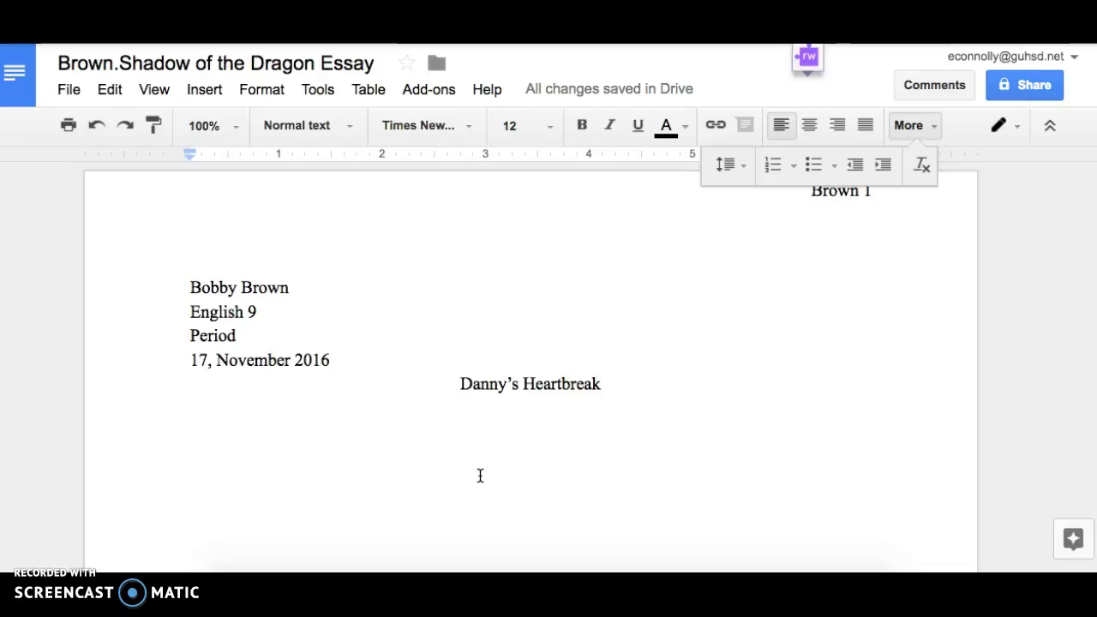
# Indent the empty body line by half an inch with Tab.
pyautogui.press('Tab')
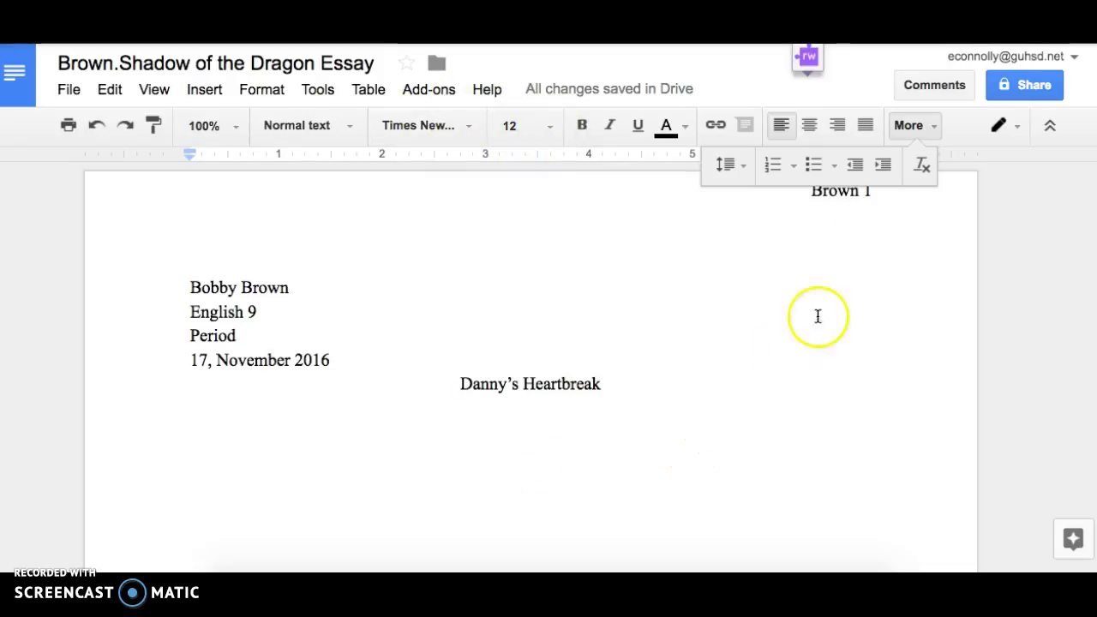
pyautogui.click(906, 129)
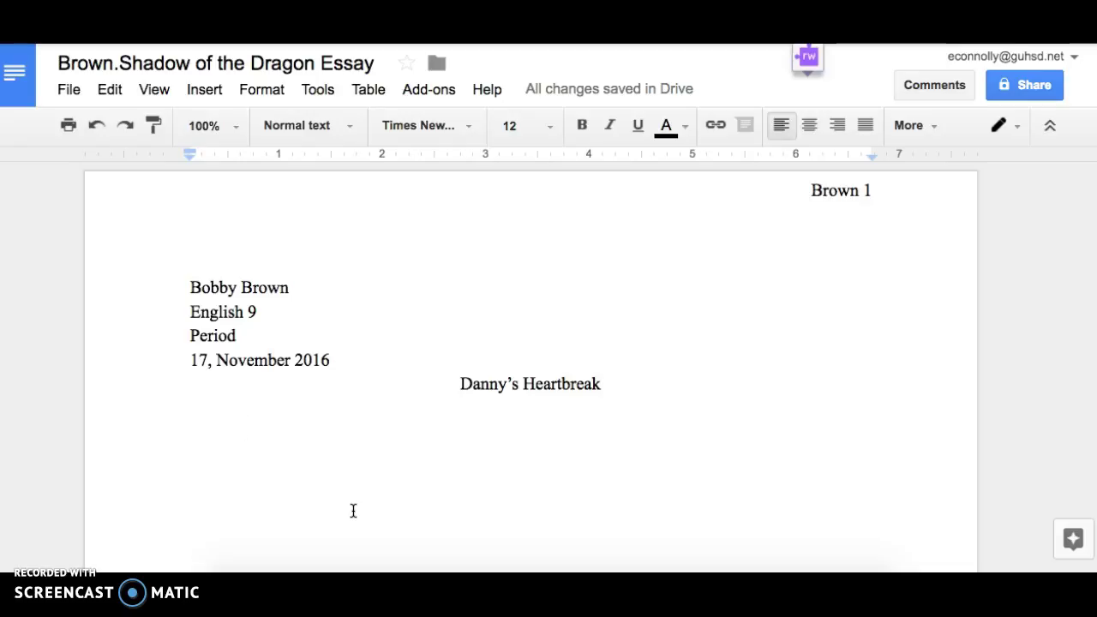
pyautogui.click(318, 505)
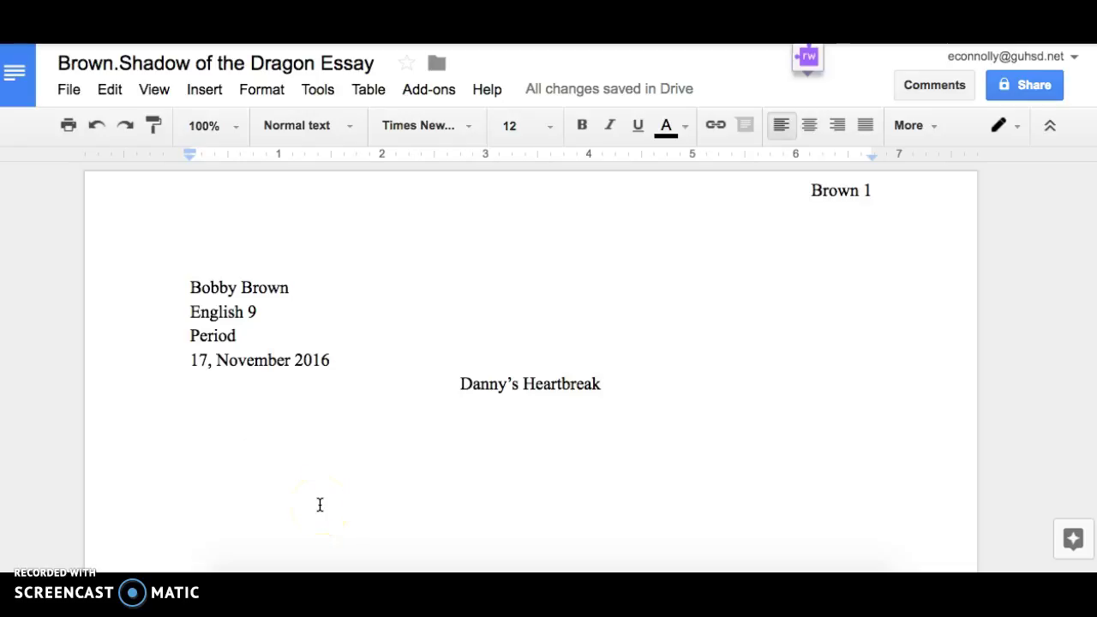